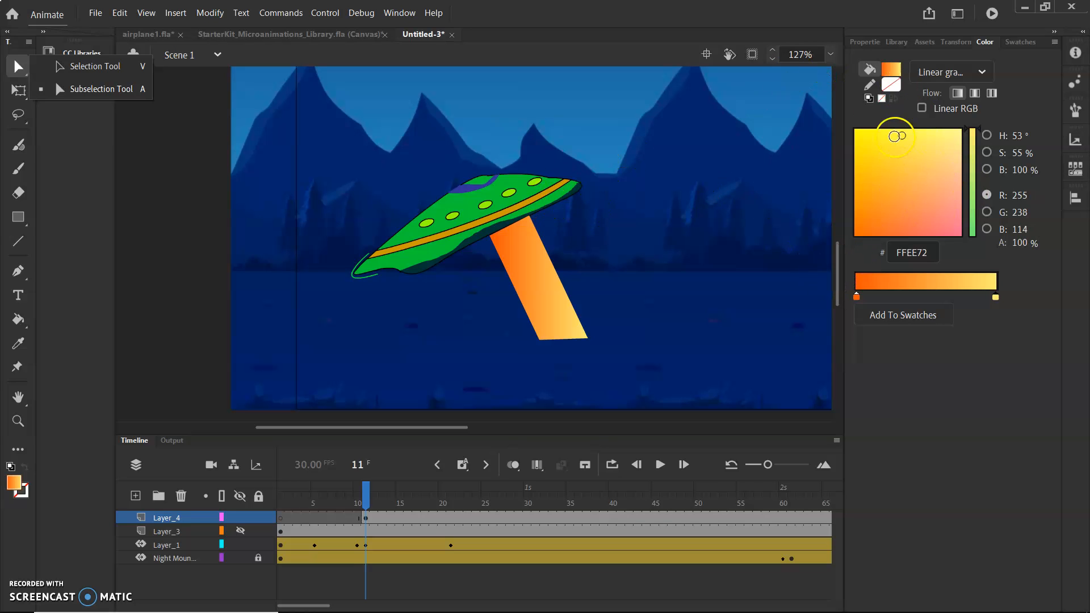
- Review the beam's linear gradient fill, including the available fill types and the orange stop's hue value
click(947, 76)
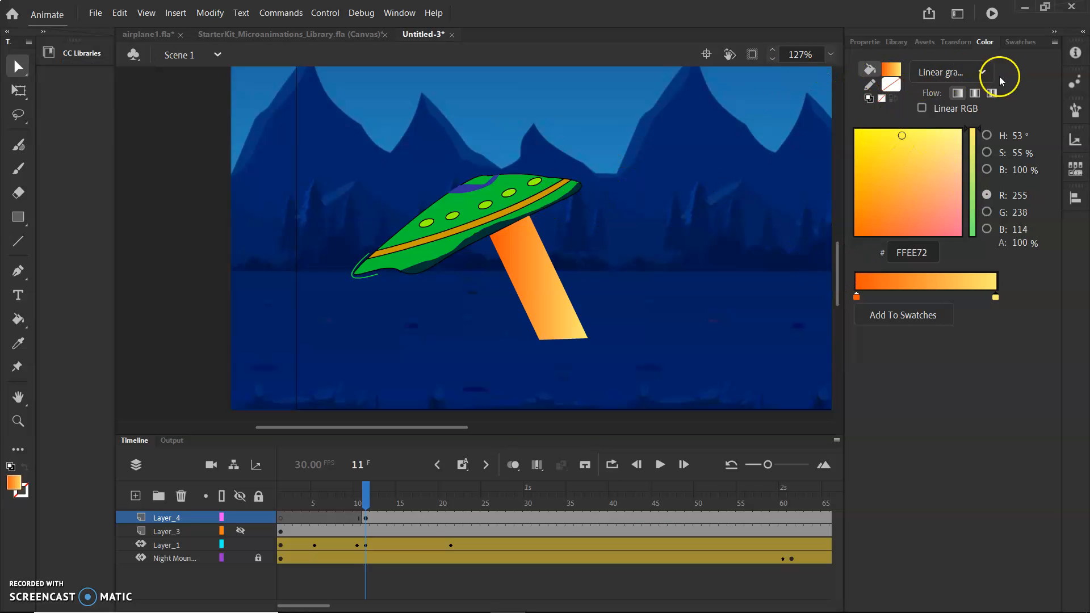
click(946, 74)
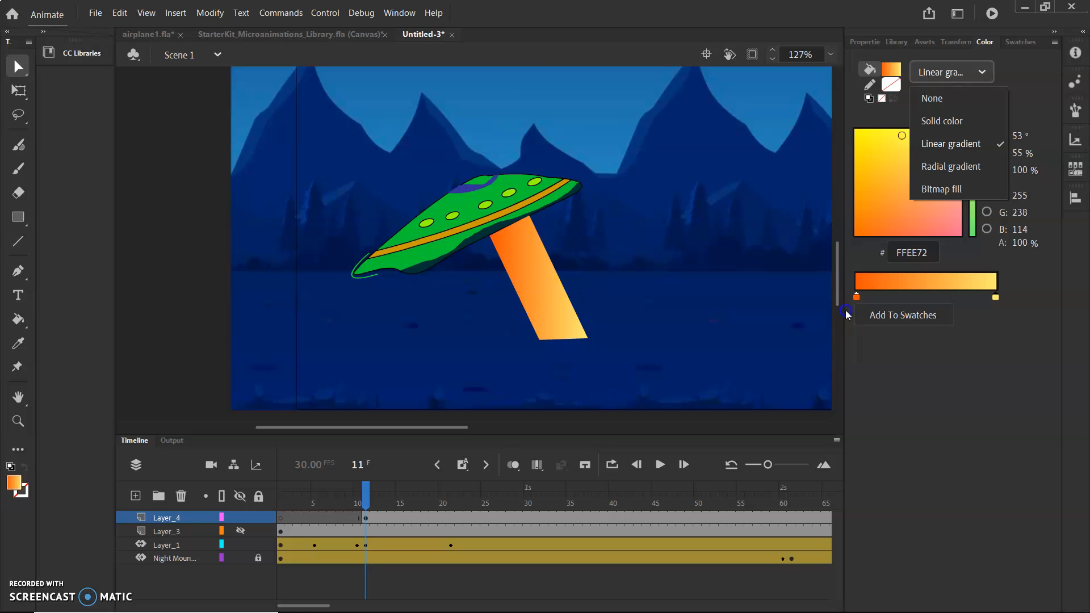
click(861, 298)
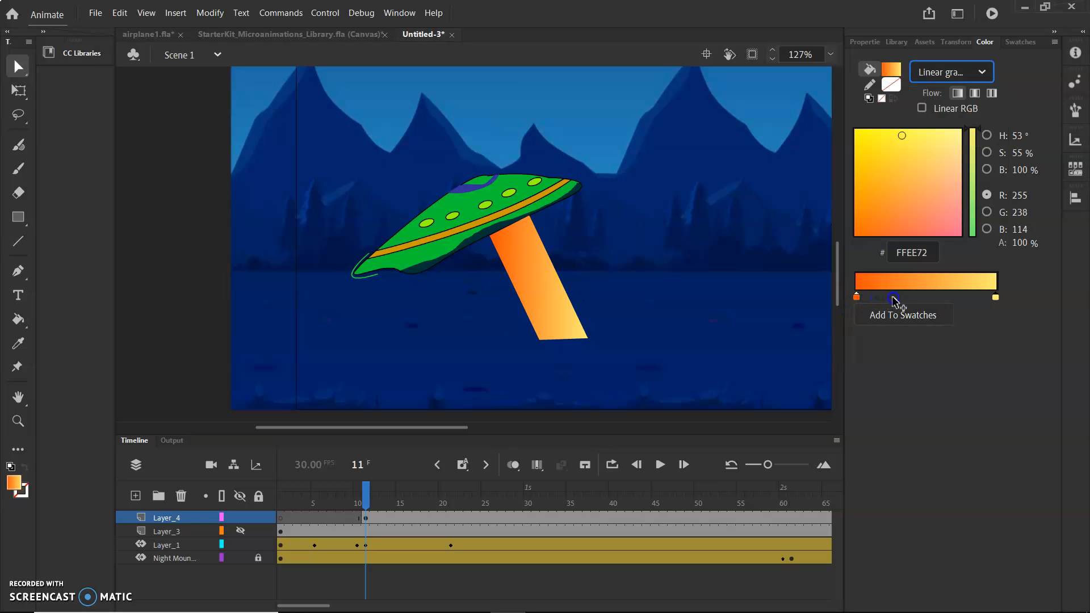
mouse_move(860, 299)
mouse_down()
mouse_move(915, 299)
mouse_move(849, 294)
mouse_up()
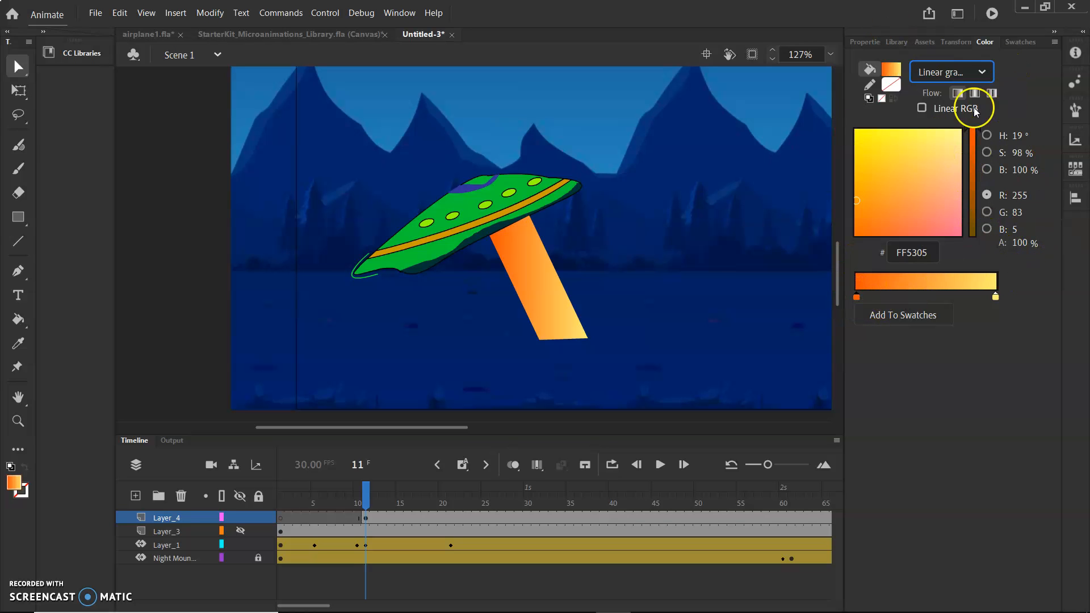
click(1028, 138)
mouse_move(1020, 137)
mouse_down()
mouse_move(991, 136)
mouse_move(1045, 145)
mouse_move(991, 146)
mouse_move(1007, 146)
mouse_up()
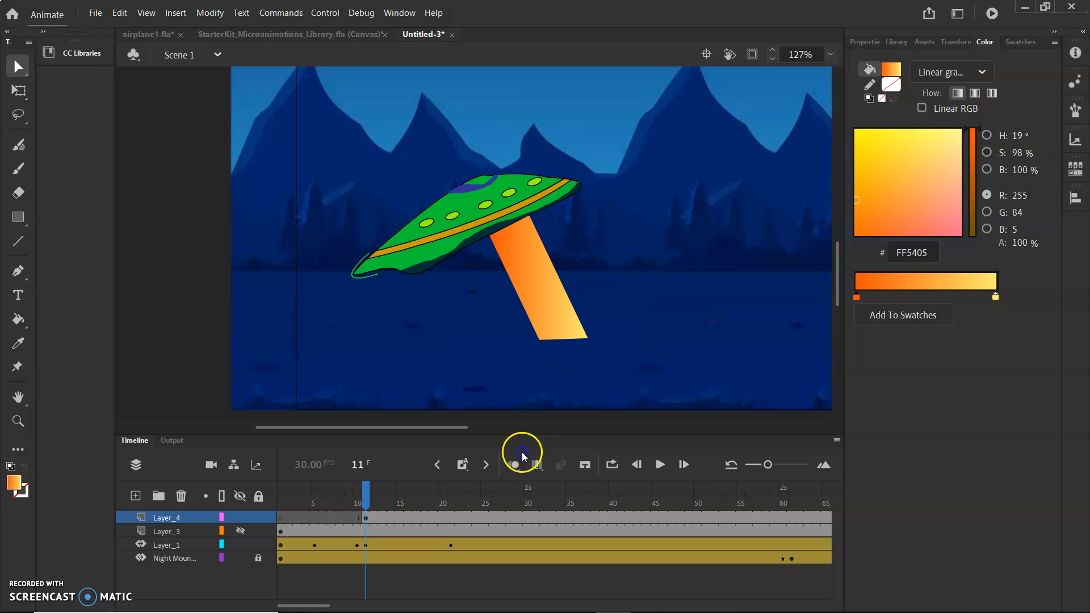
- On frame 12 of Layer_4, move the orange beam's two upper corners with the Subselection tool to meet the saucer's underside
drag(367, 498, 376, 498)
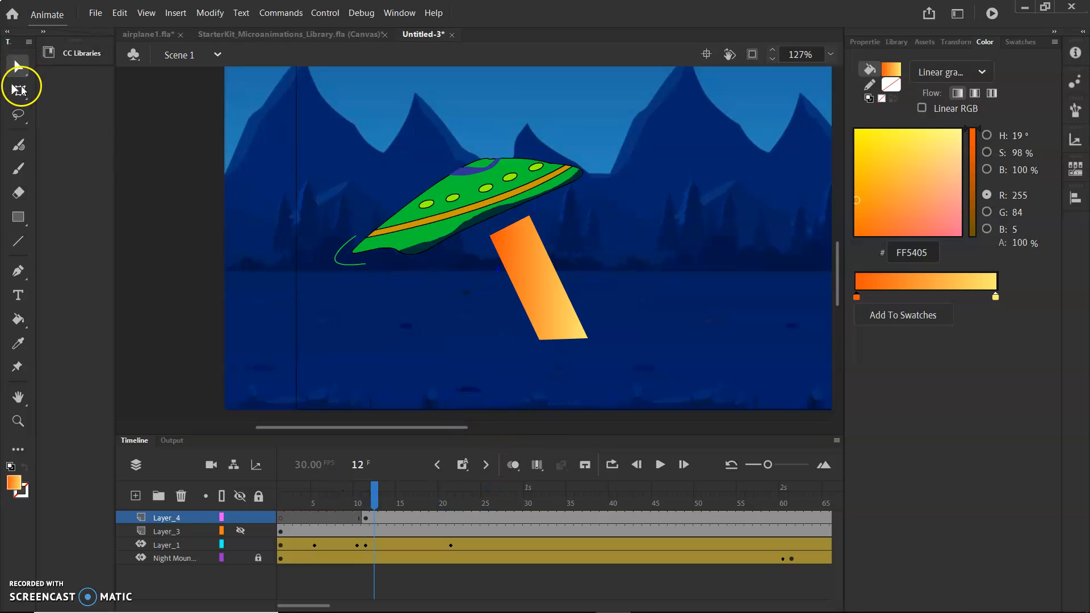
drag(18, 69, 57, 85)
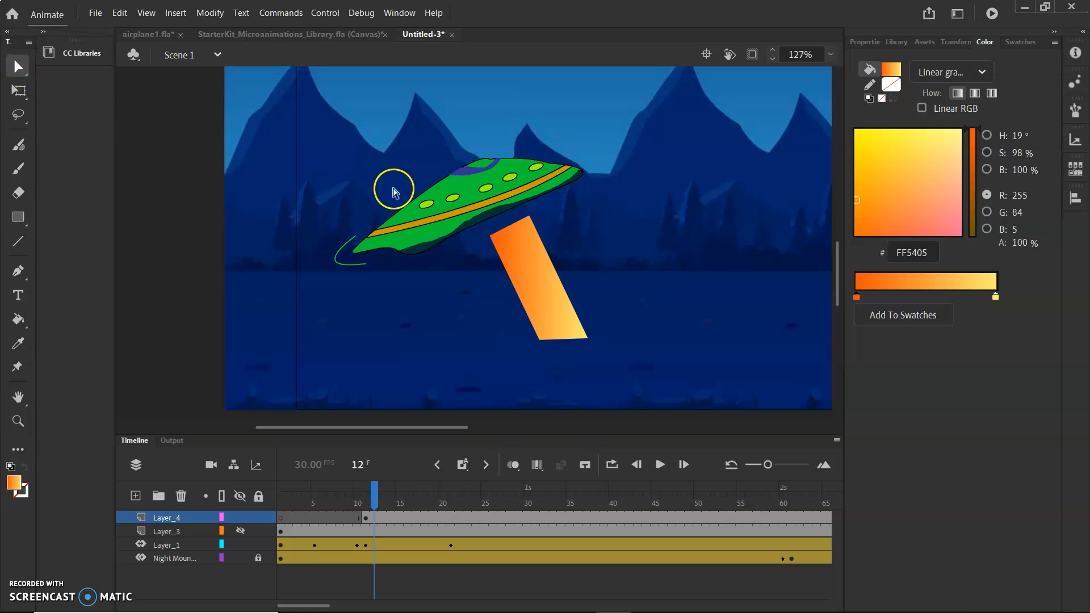
click(494, 244)
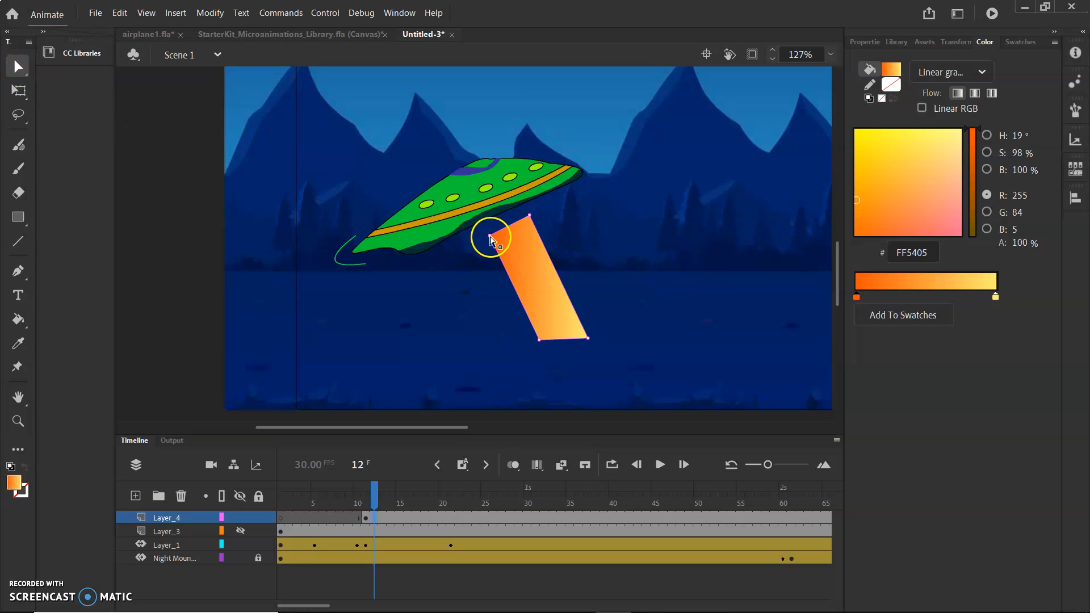
drag(486, 233, 483, 222)
click(528, 216)
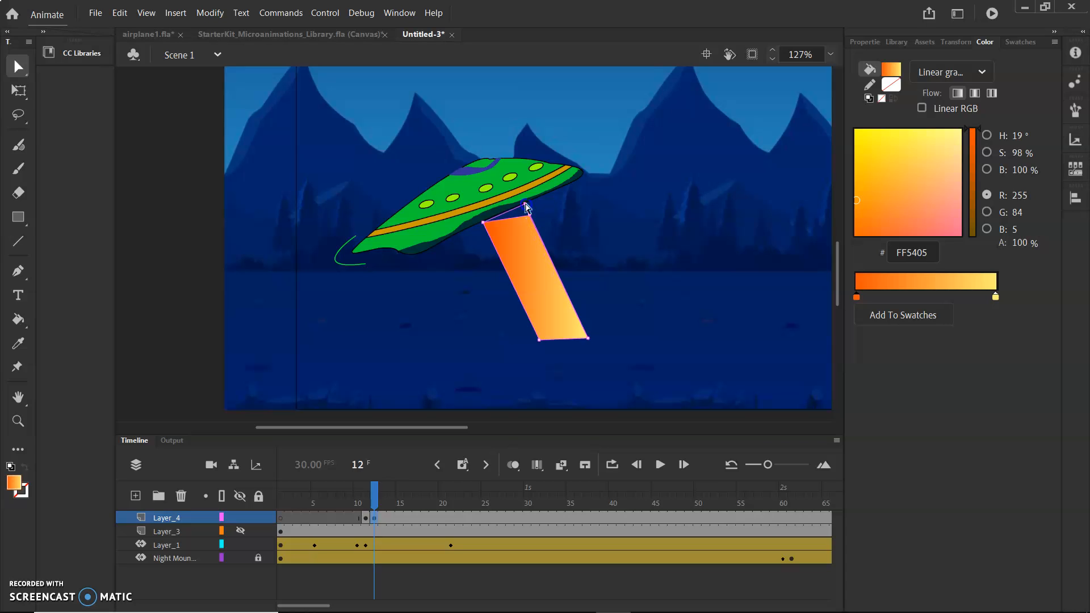
- Reshape the beam on frames 13 and 14 by raising its two upper corners to the saucer's underside on each frame
click(341, 547)
key(period)
drag(486, 224, 519, 193)
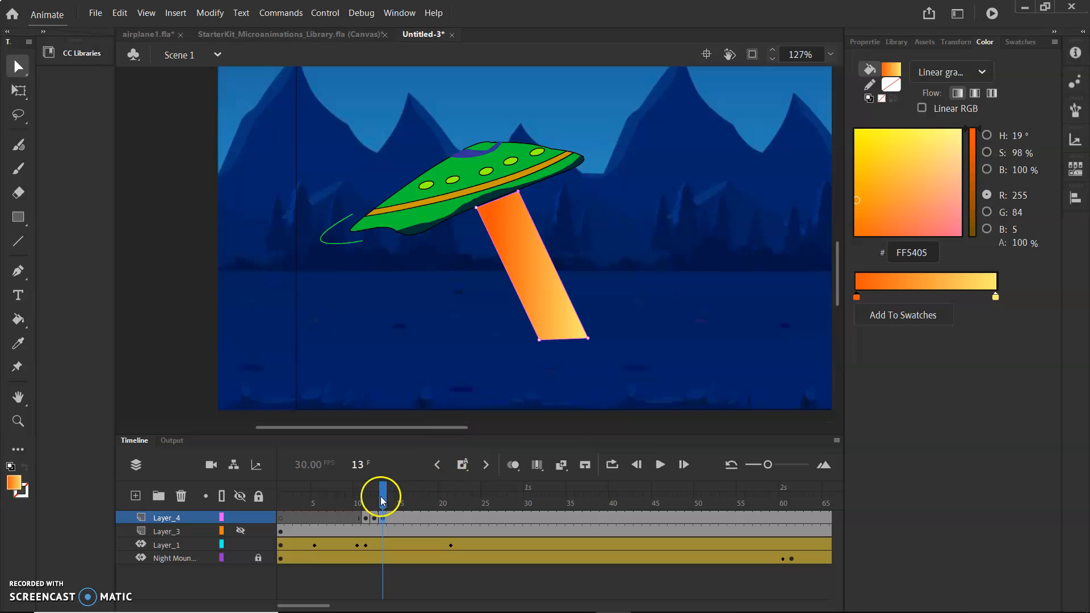
drag(382, 500, 394, 499)
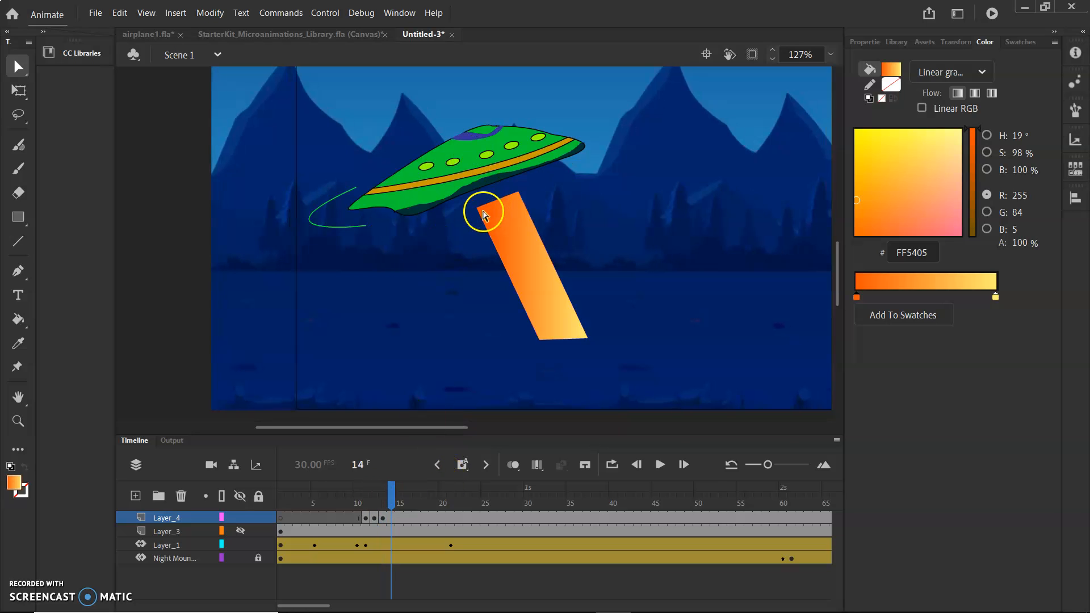
drag(483, 214, 476, 200)
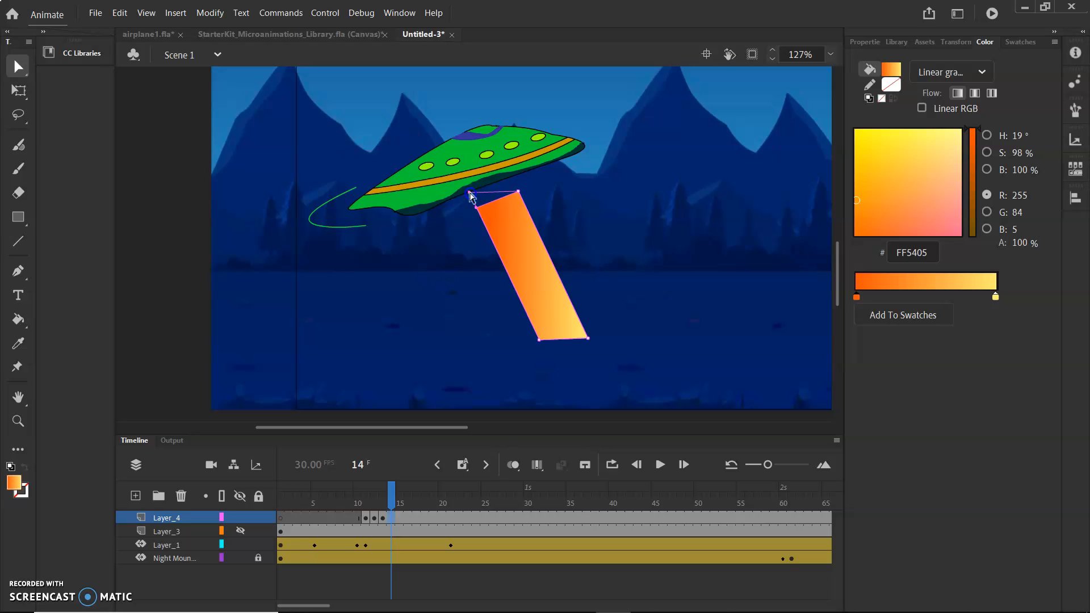
drag(470, 195, 512, 177)
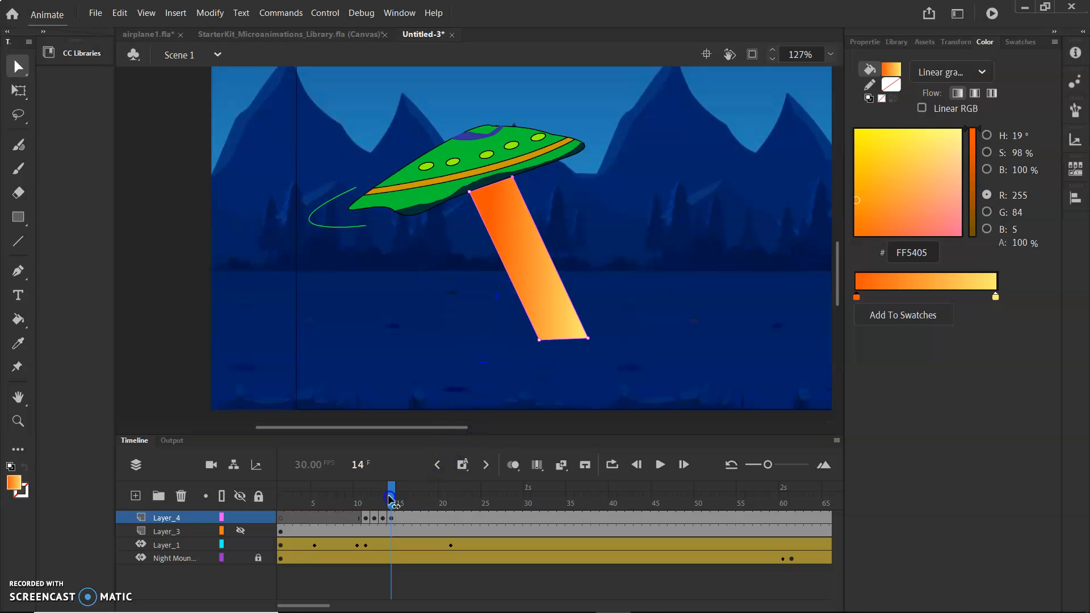
- Reshape the beam on frame 15 of Layer_4 by moving its two upper corners up to the saucer's underside
drag(390, 499, 401, 498)
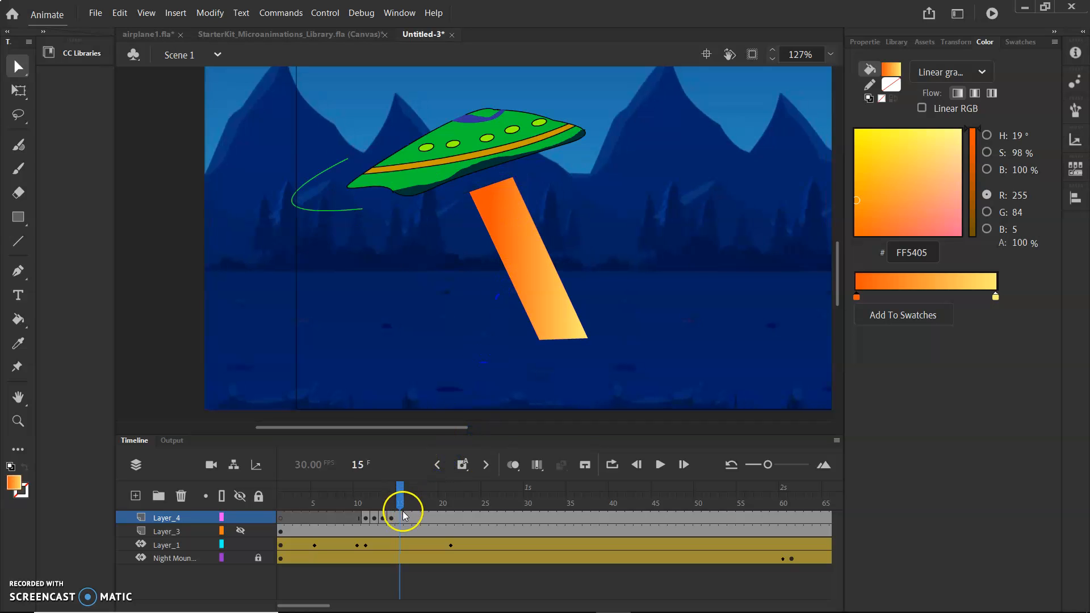
click(401, 518)
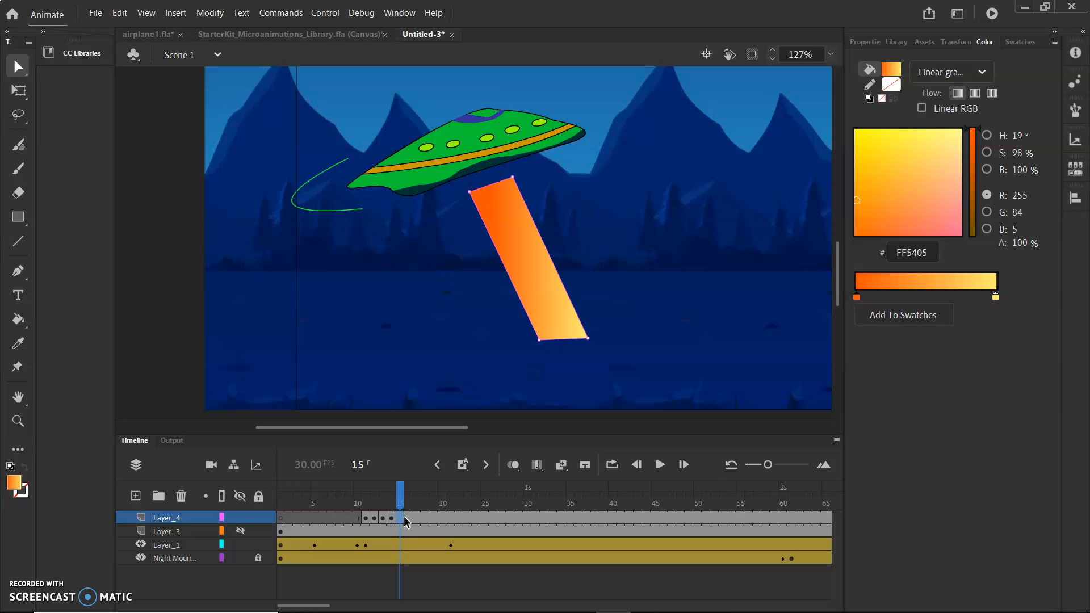
drag(469, 191, 468, 182)
drag(463, 178, 463, 177)
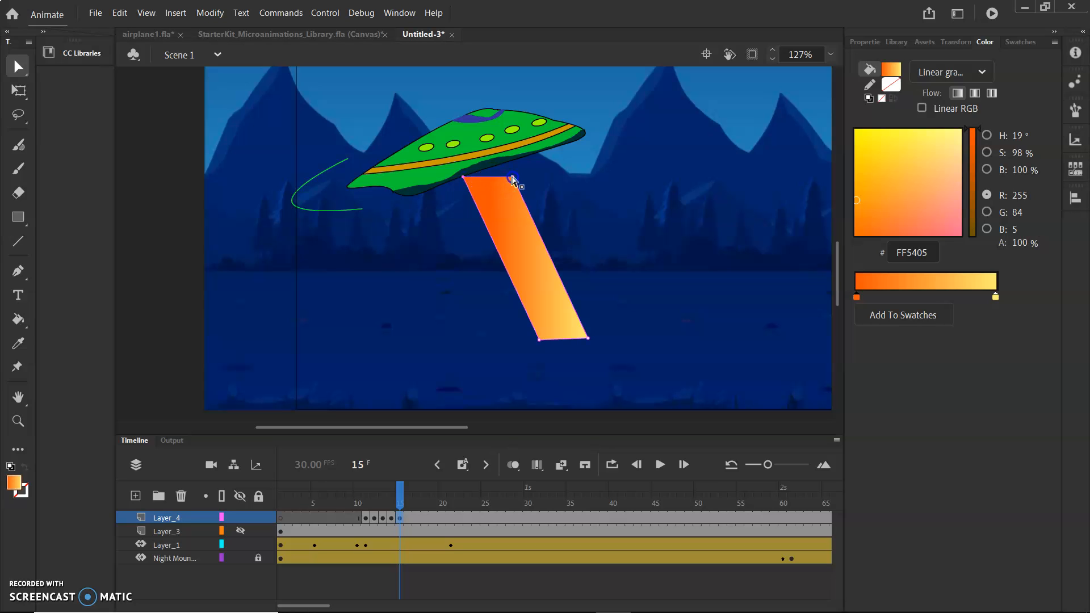
drag(507, 167, 505, 164)
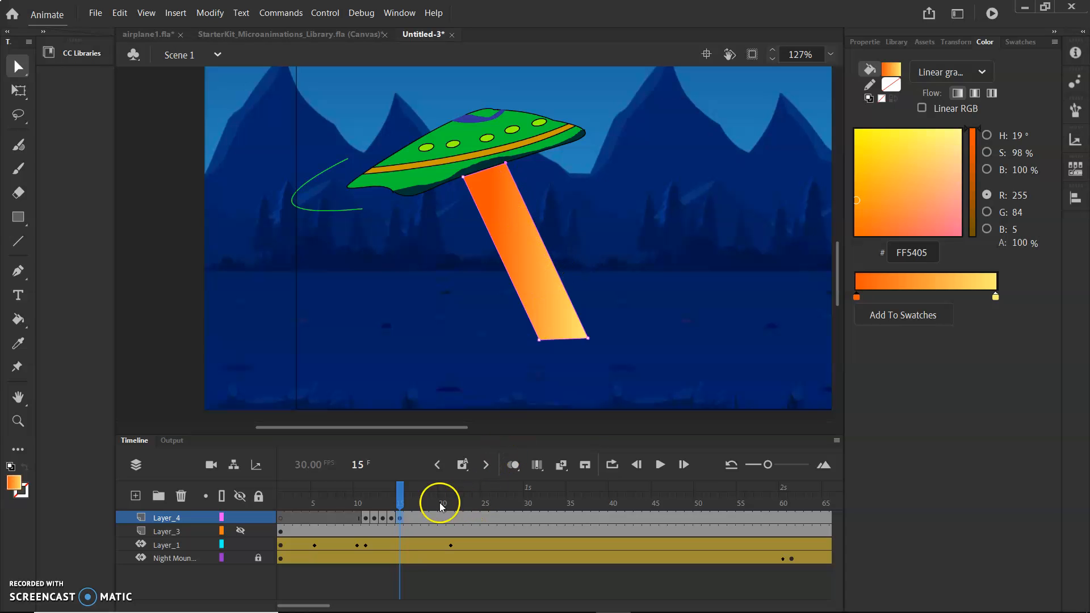
- Remove all Layer_4 frames from frame 16 through frame 122 so the beam ends after frame 15
drag(402, 495, 407, 518)
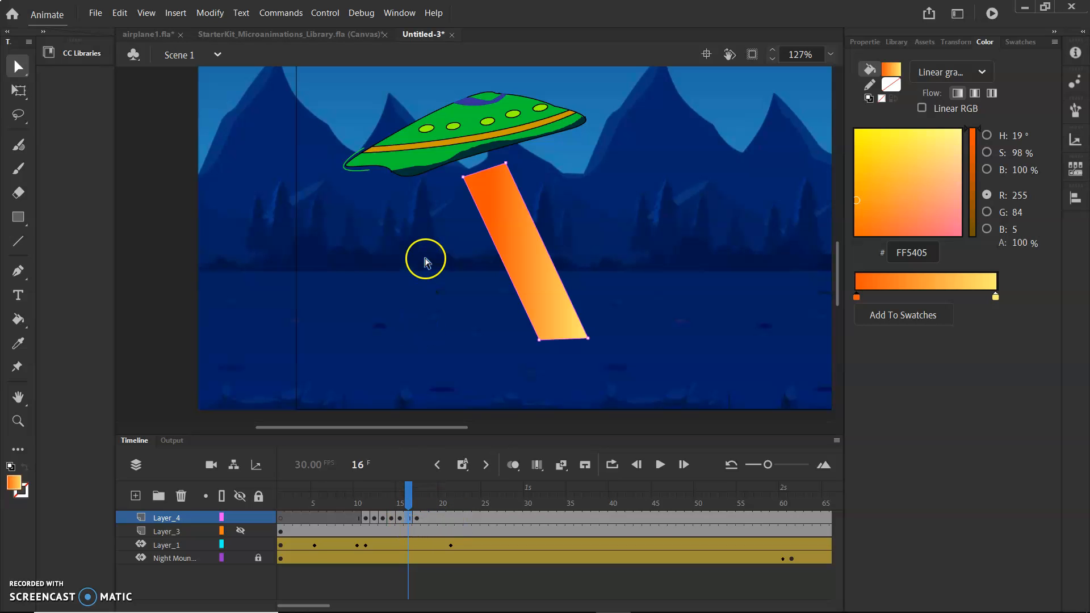
drag(15, 67, 90, 88)
click(135, 139)
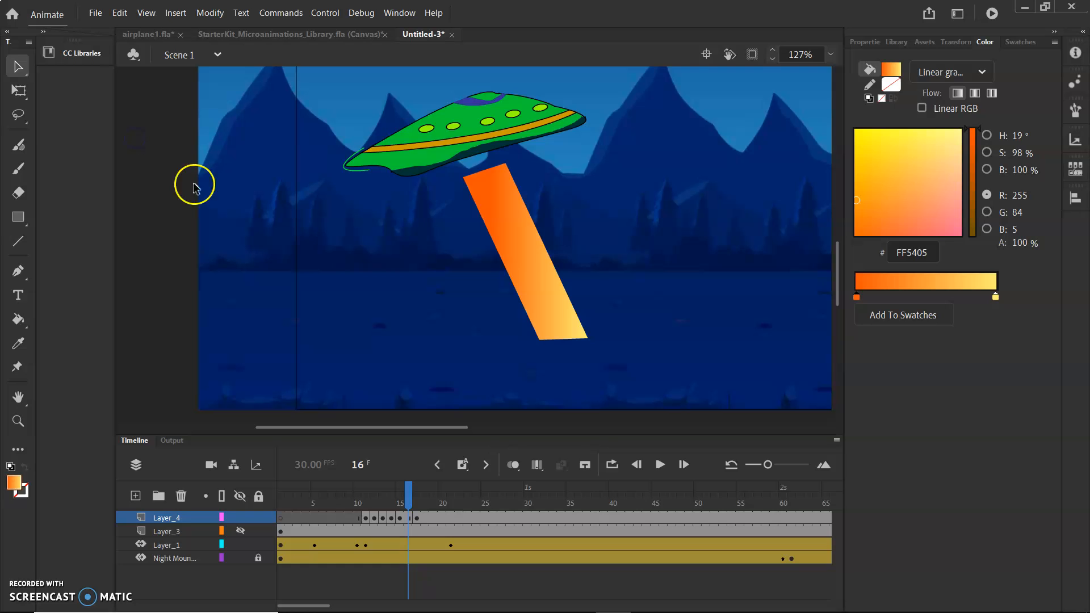
drag(408, 519, 587, 519)
right_click(579, 518)
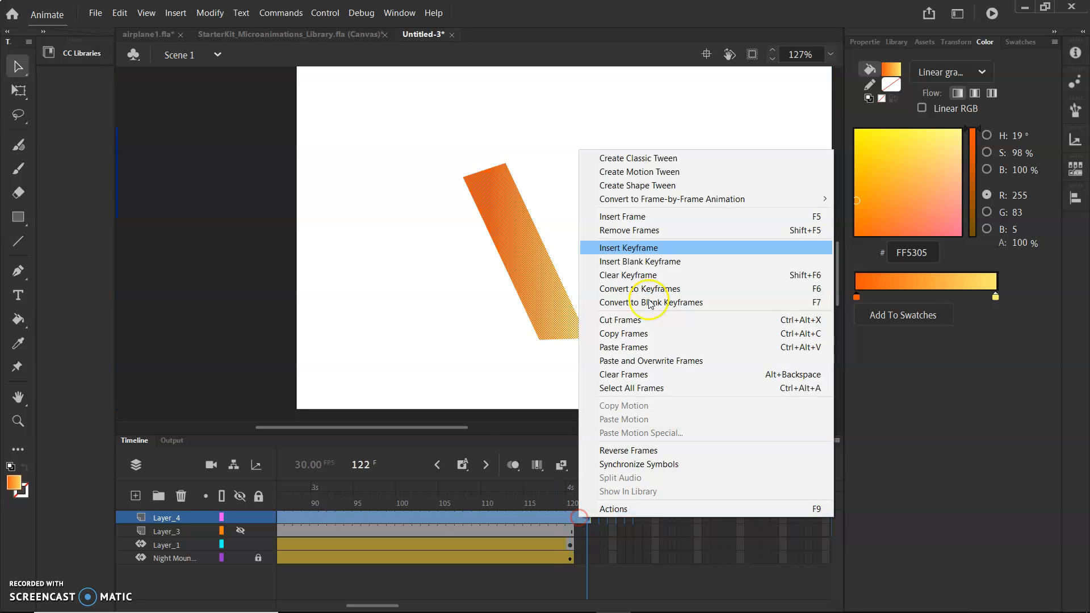
click(654, 233)
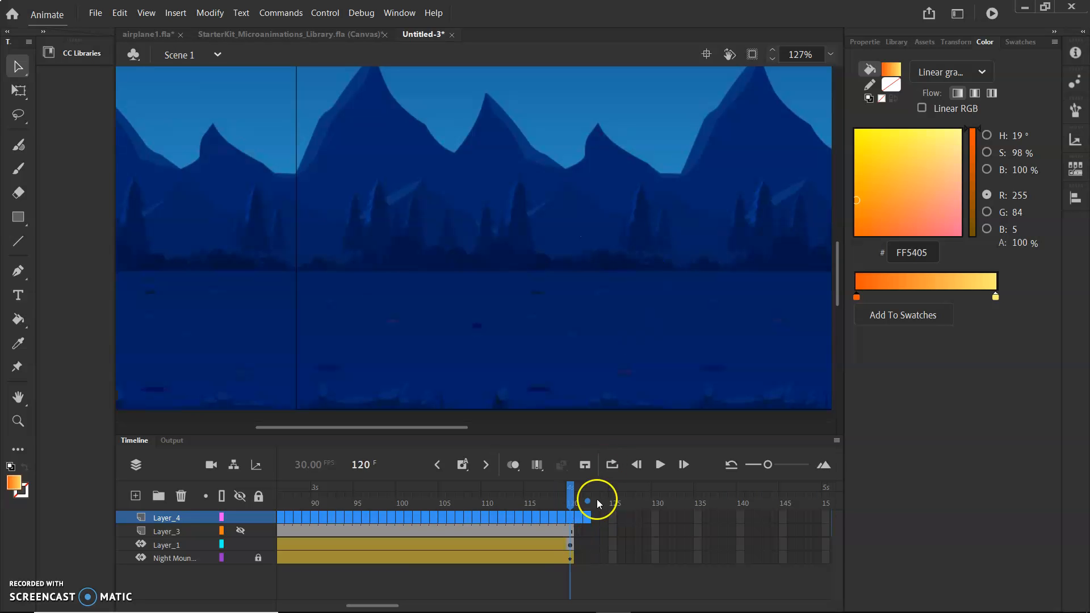
drag(361, 606, 291, 606)
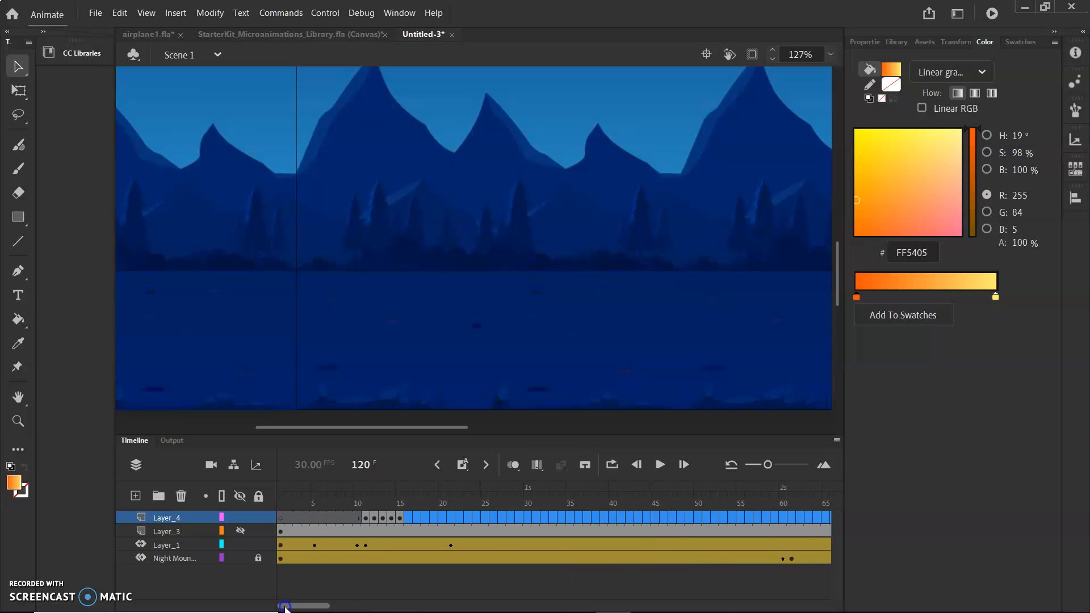
- Correct the beam on frame 13 by moving its upper-left corner down to the saucer's lower edge with the Subselection tool
drag(353, 506, 386, 513)
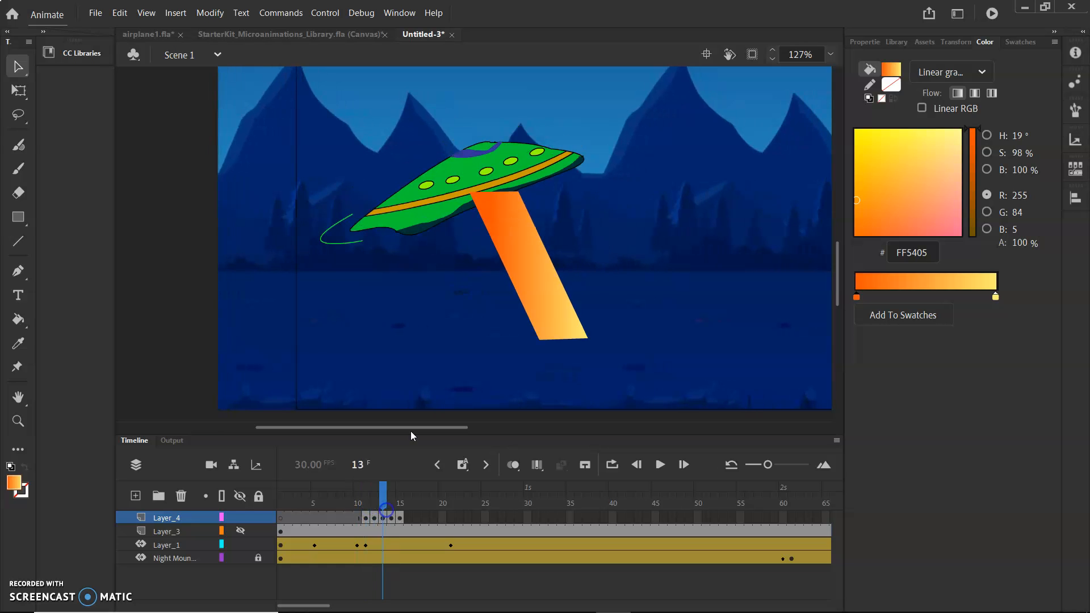
click(19, 67)
click(73, 92)
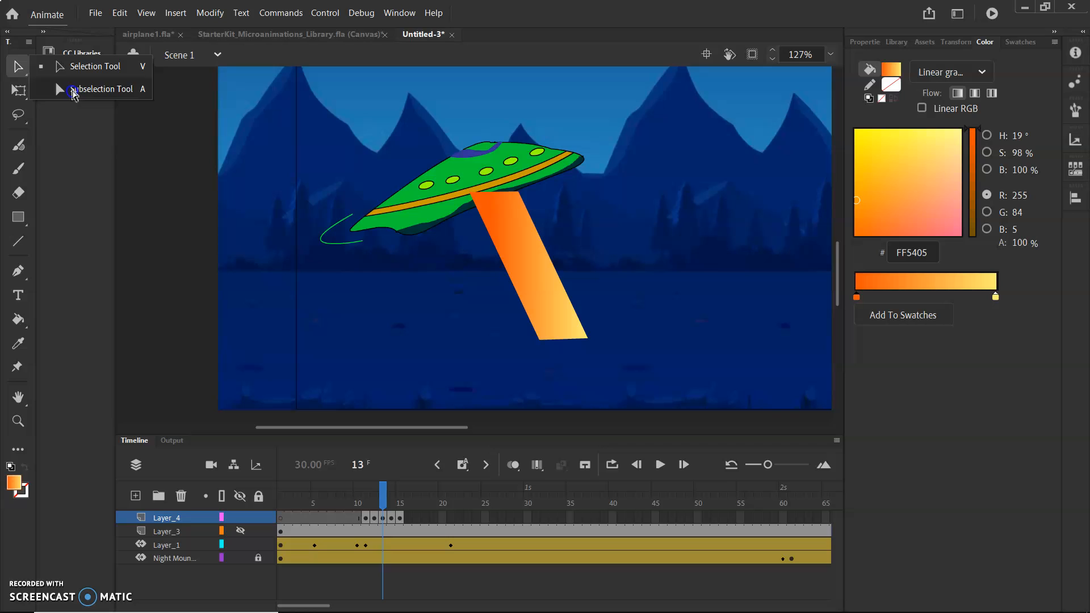
click(474, 199)
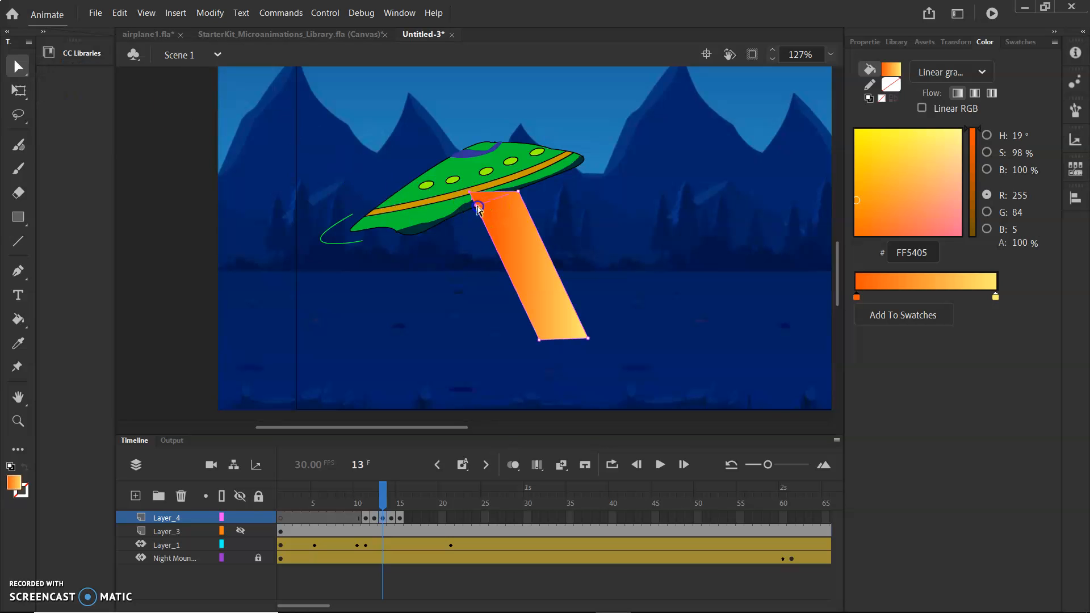
drag(479, 209, 477, 207)
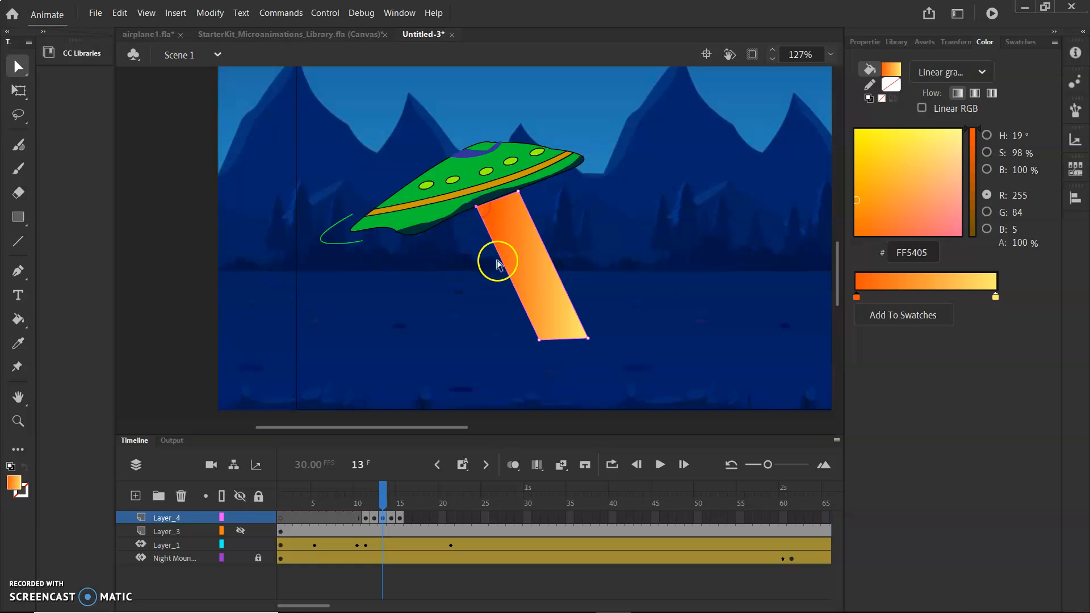
- Check the beam animation by scrubbing through the first 20 frames, with the stage zoomed out to 52% to show the whole scene
drag(384, 493, 406, 499)
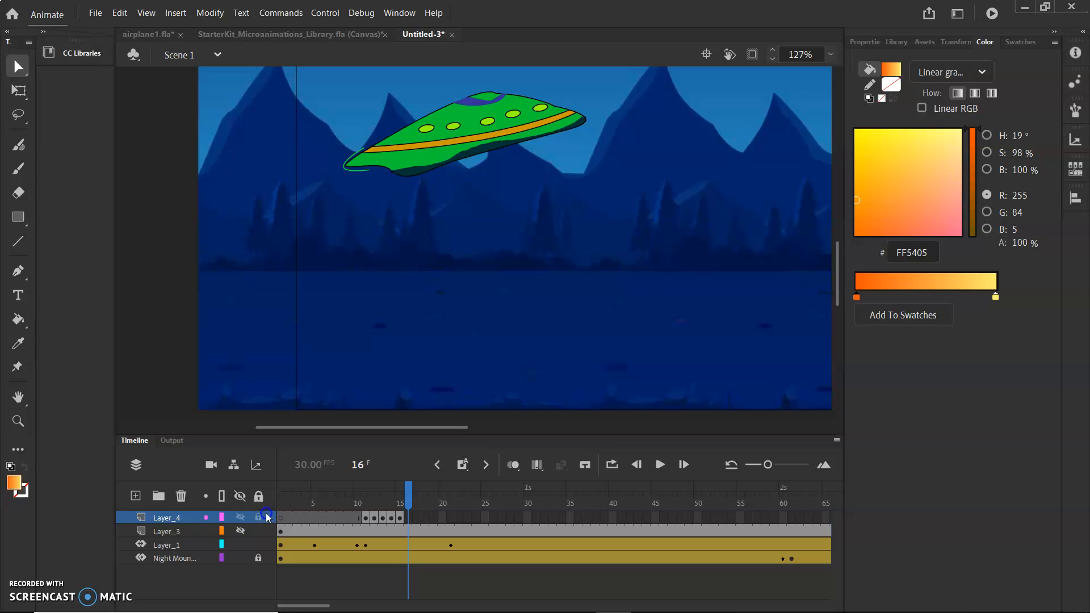
click(243, 531)
drag(413, 525, 365, 522)
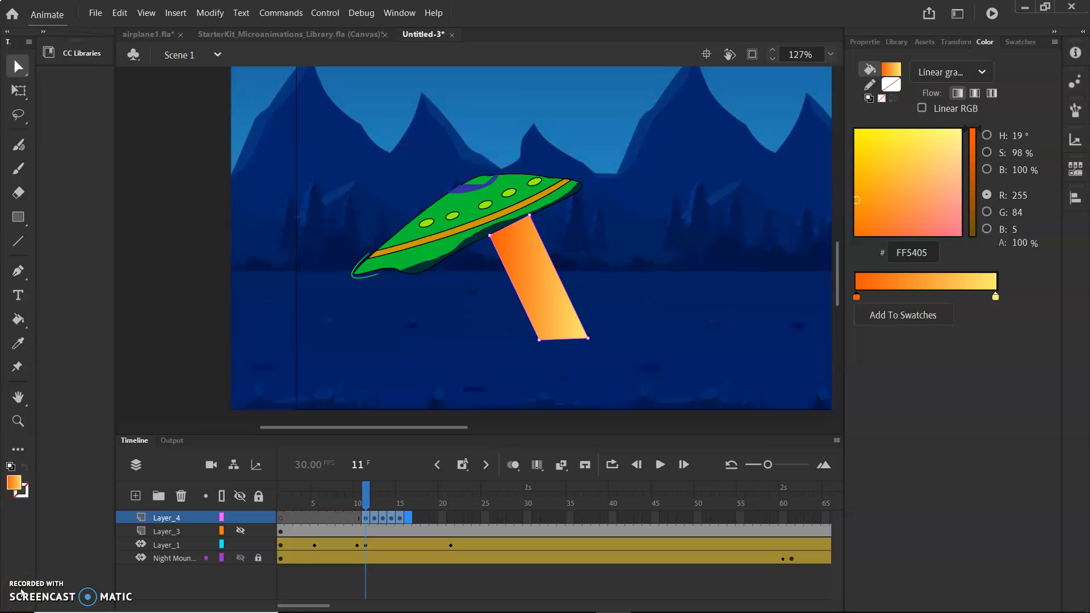
drag(365, 499, 444, 527)
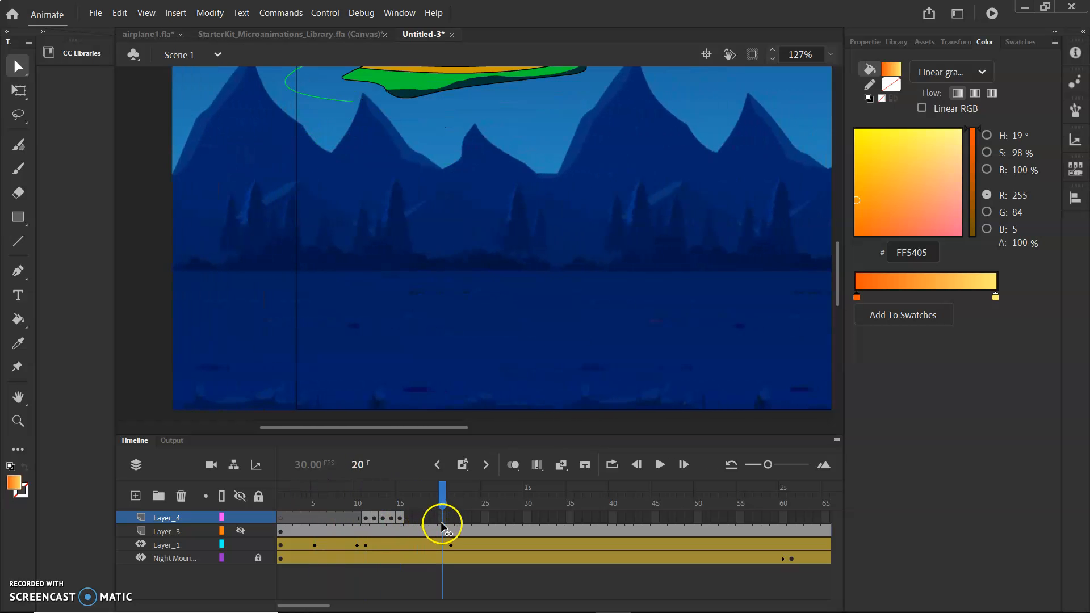
scroll(684, 340, down, 3)
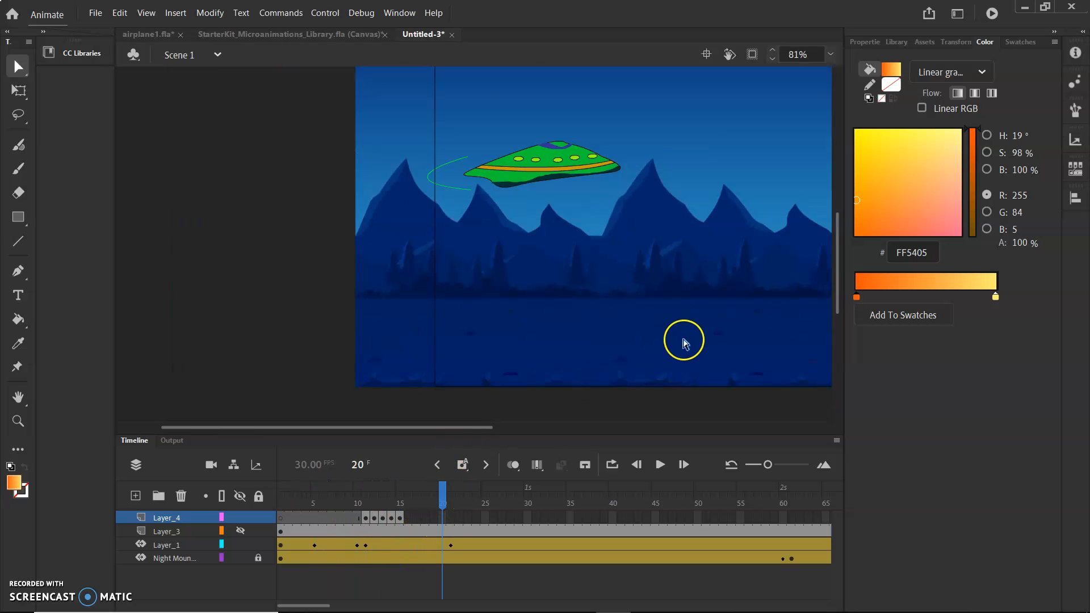
scroll(684, 341, down, 1)
drag(494, 426, 585, 425)
scroll(601, 370, up, 3)
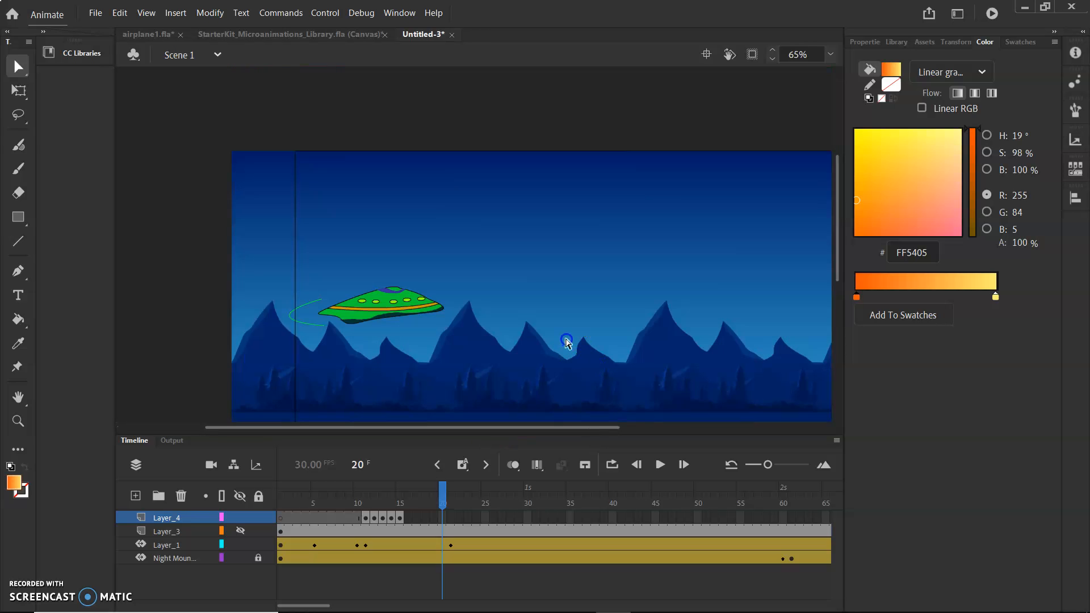
scroll(567, 341, down, 1)
scroll(838, 192, down, 3)
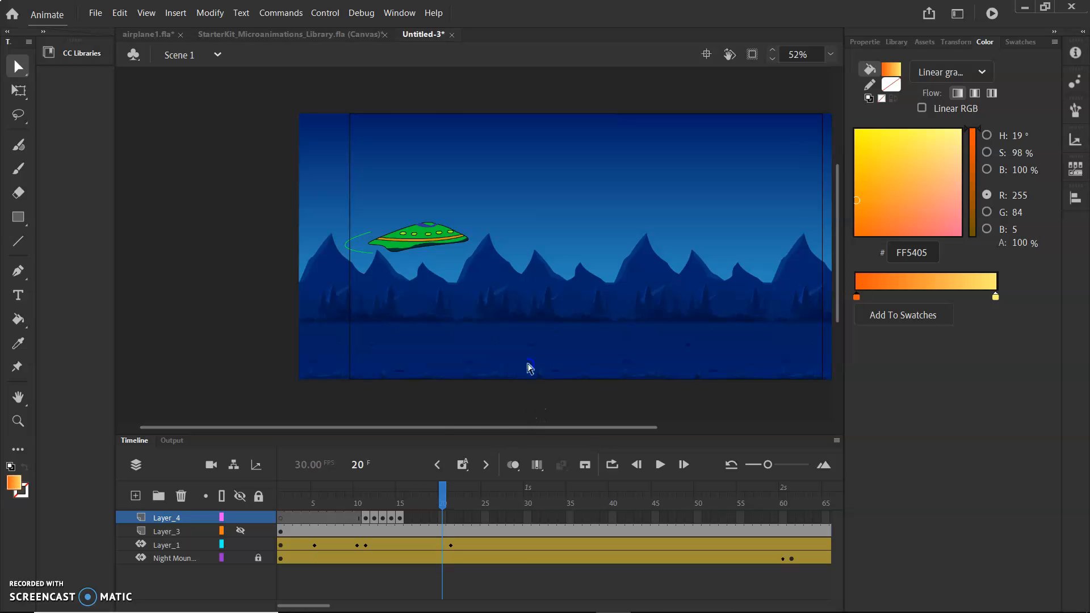
drag(442, 503, 166, 509)
drag(288, 514, 401, 510)
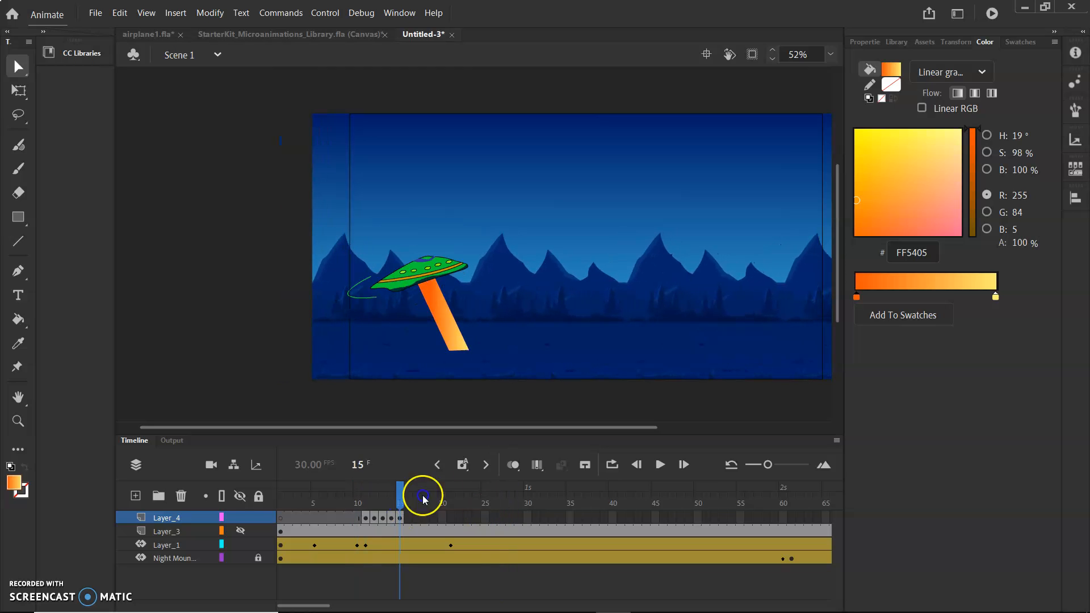